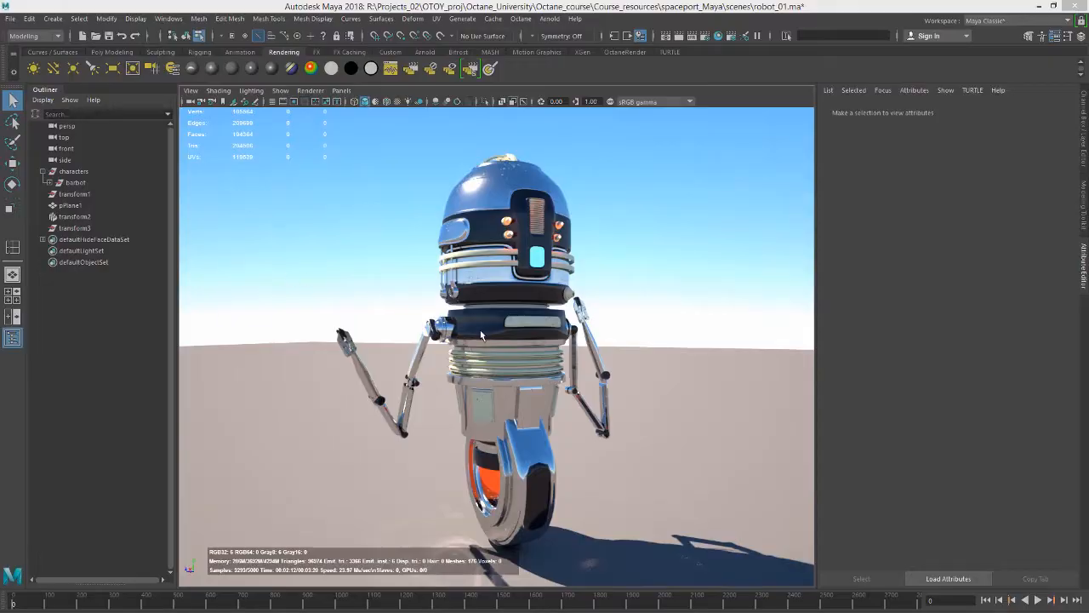
Step: Read the Mesh Geometry Types page of the Octane for Maya manual in the browser and return to Maya
left_click_drag(463, 324, 411, 308, "alt")
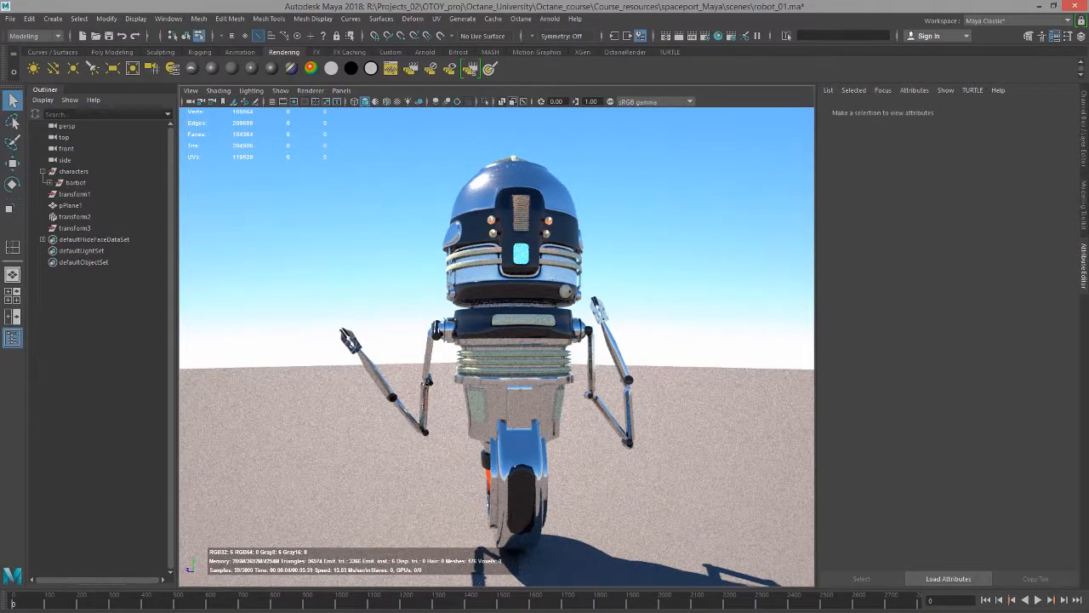
left_click_drag(0, 459, 680, 106)
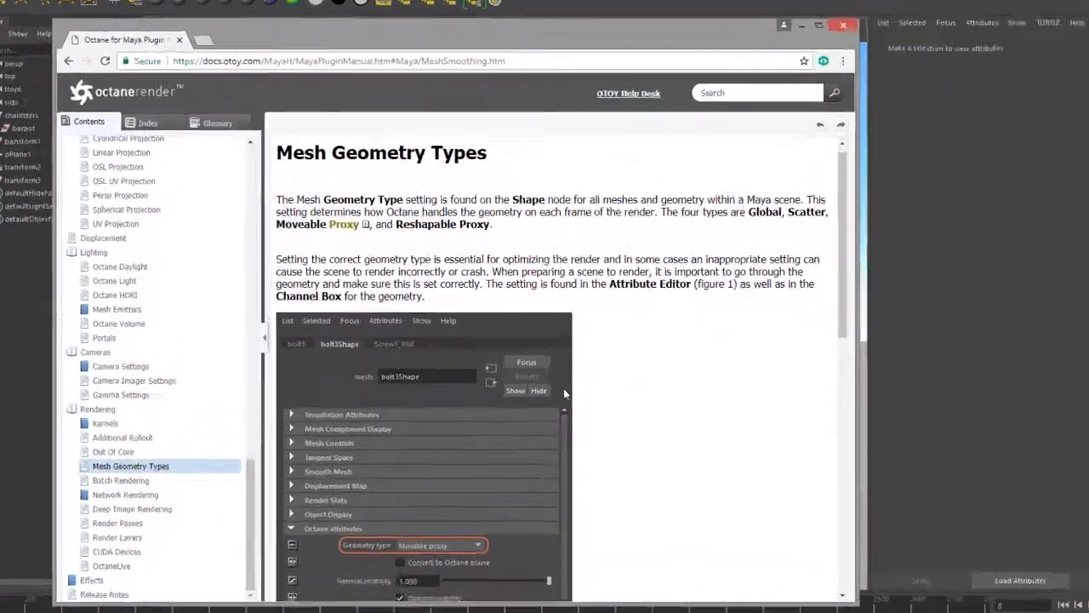
scroll(504, 403, "down", 4)
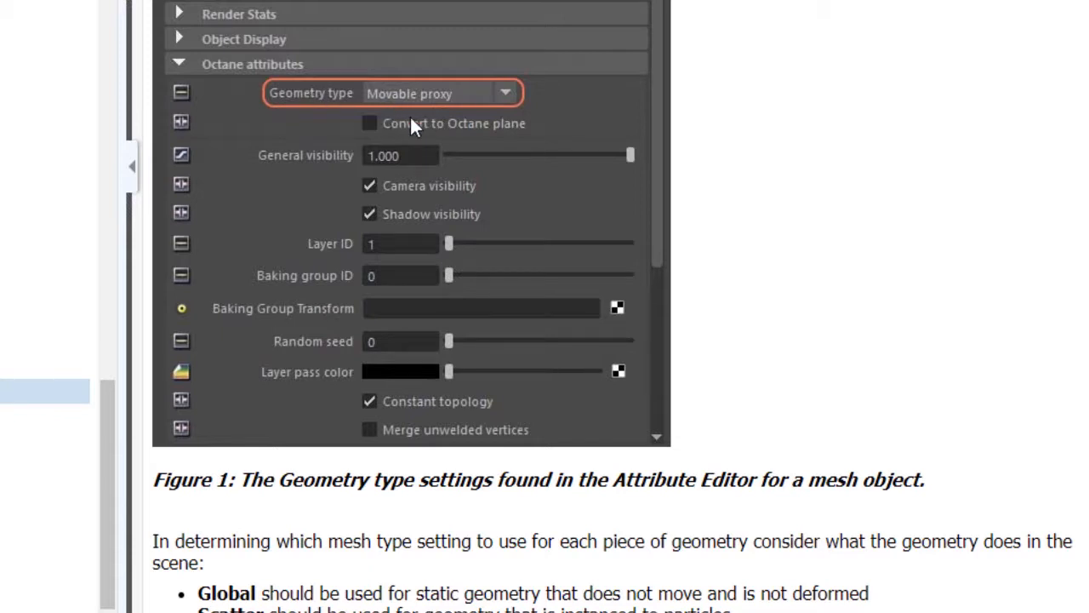
scroll(412, 123, "down", 3)
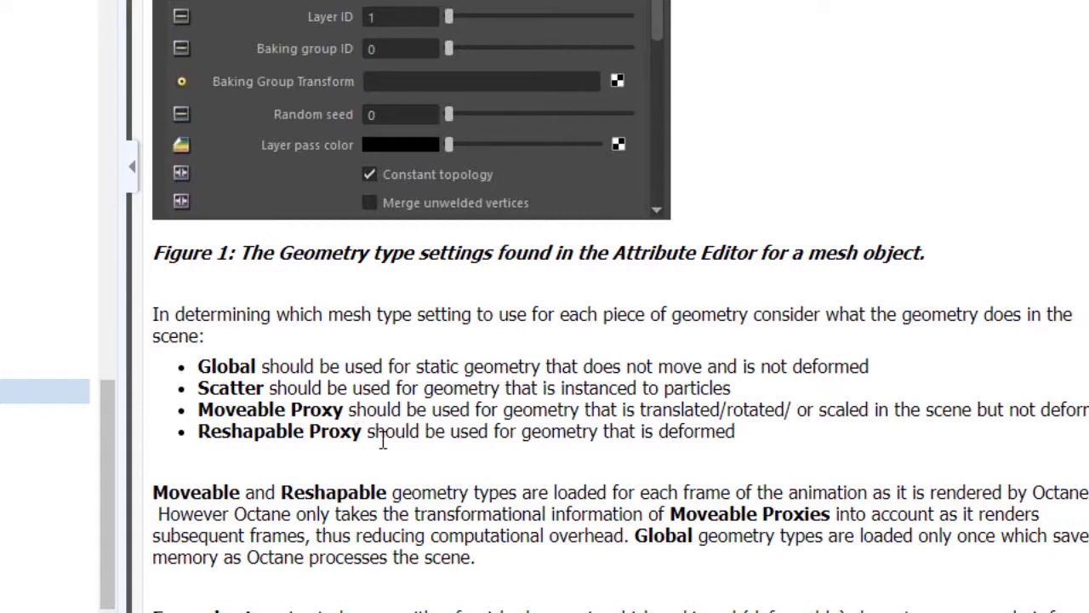
scroll(383, 441, "down", 2)
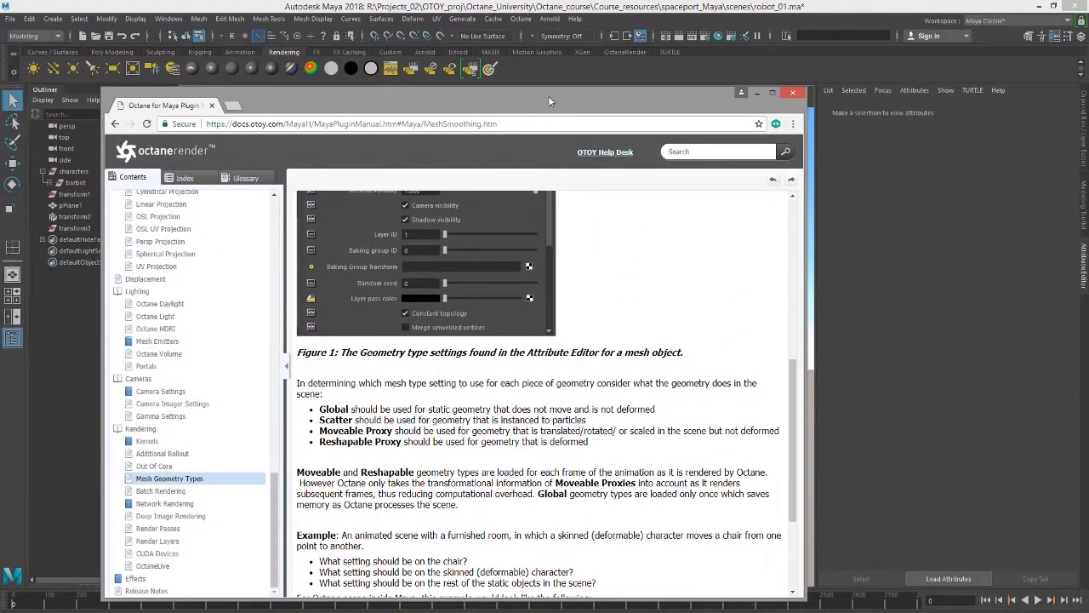
left_click_drag(549, 96, 0, 204)
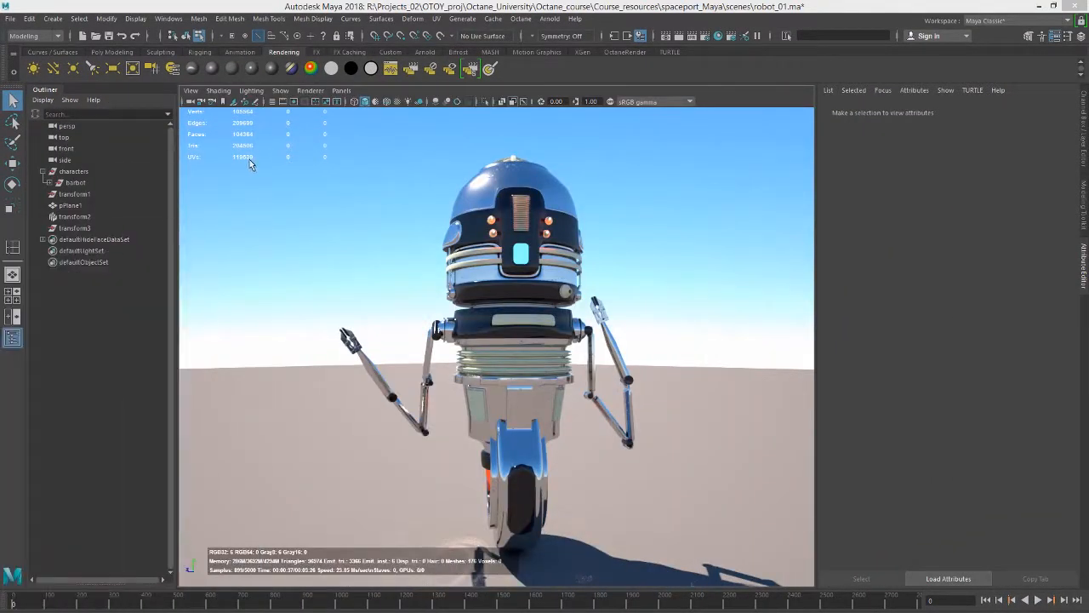
Step: Select the robot's headCap mesh and review the Octane attributes of its shape node
right_click(547, 186)
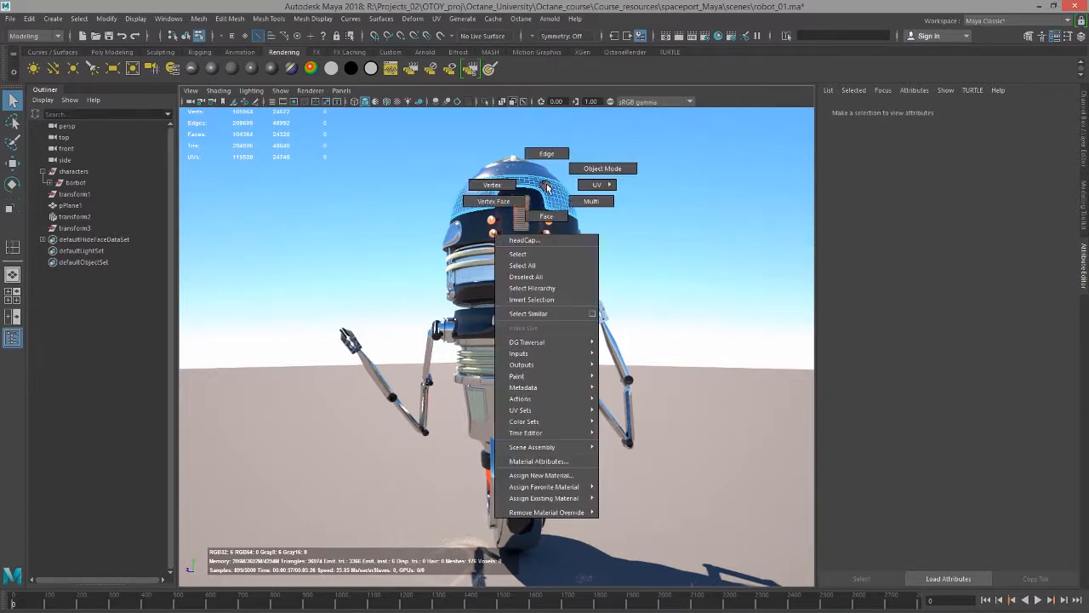
left_click(543, 254)
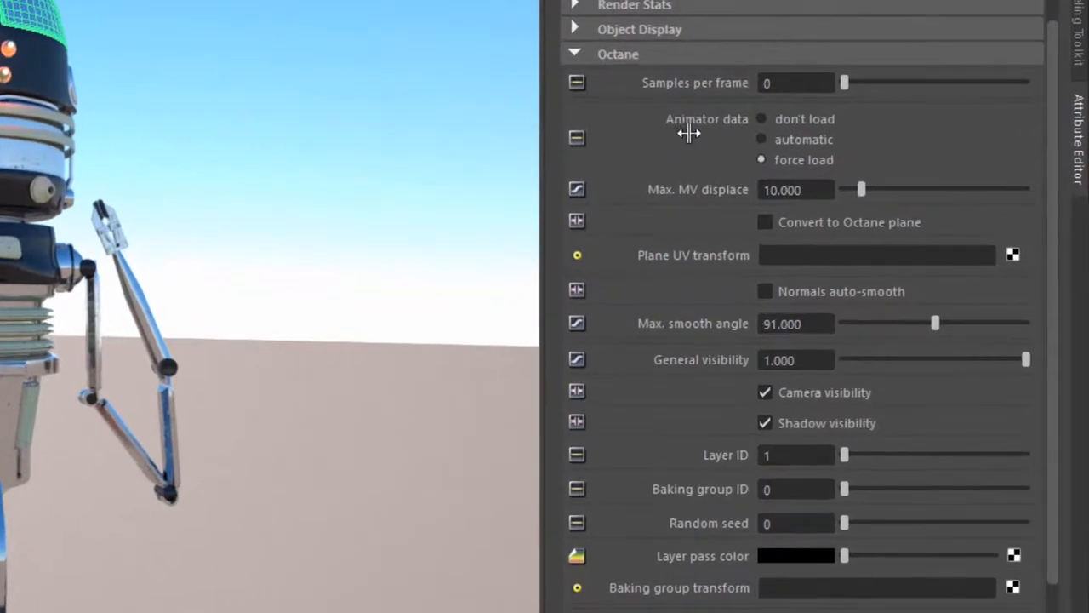
scroll(941, 203, "down", 2)
scroll(927, 184, "down", 2)
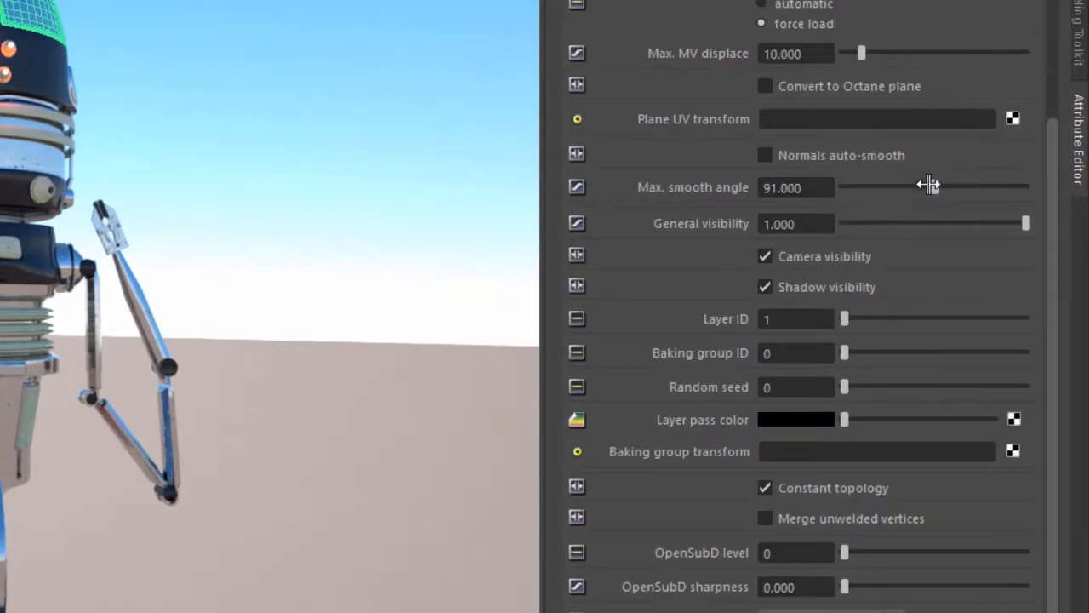
scroll(927, 184, "up", 2)
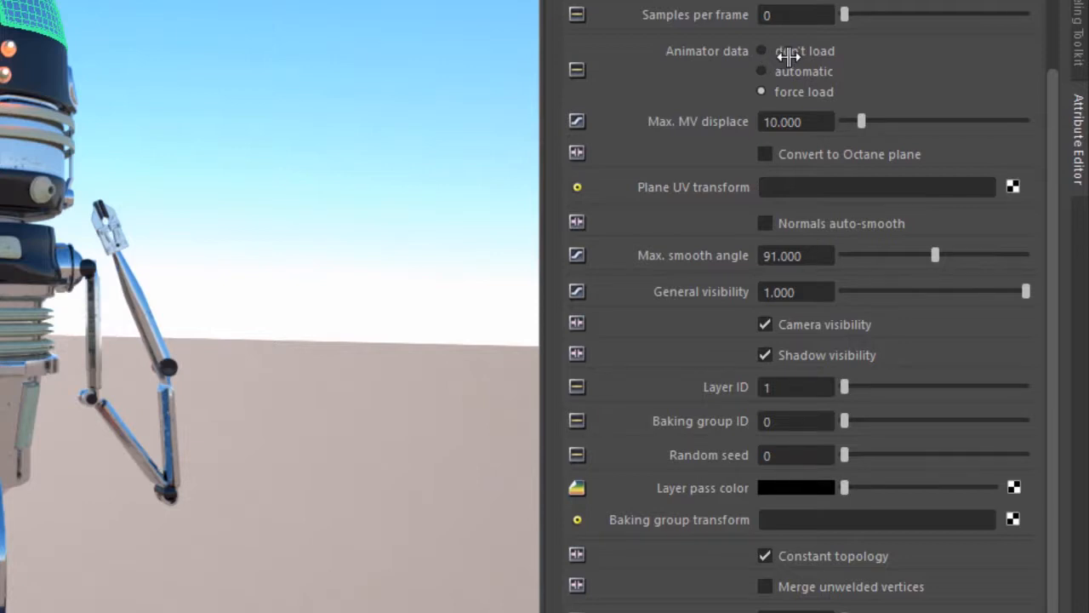
Step: Try the don't load and automatic options for the head cap's animator data, ending back on force load
left_click(822, 51)
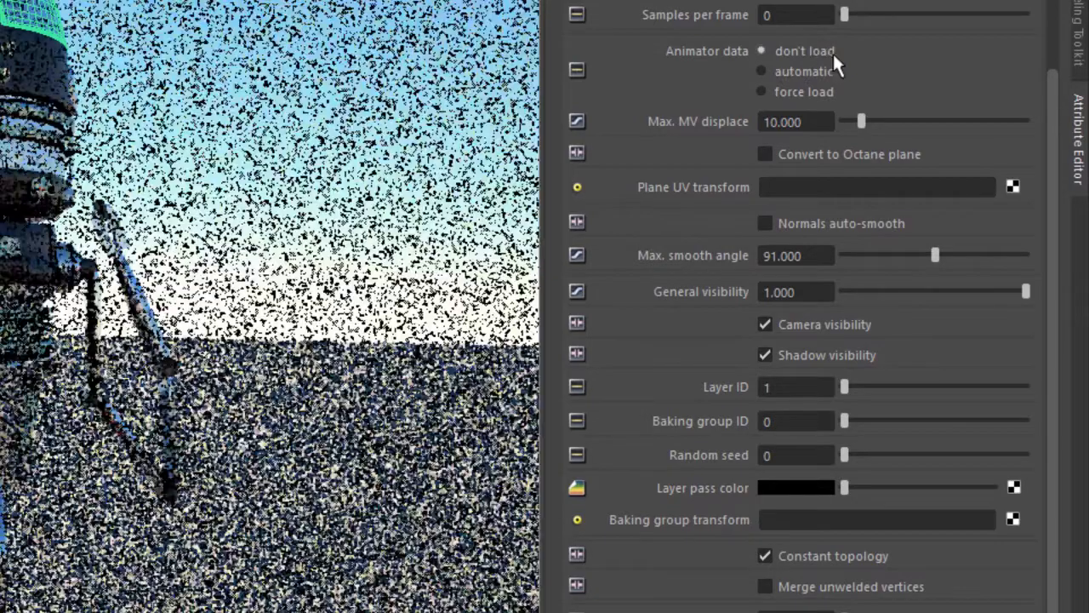
left_click(805, 70)
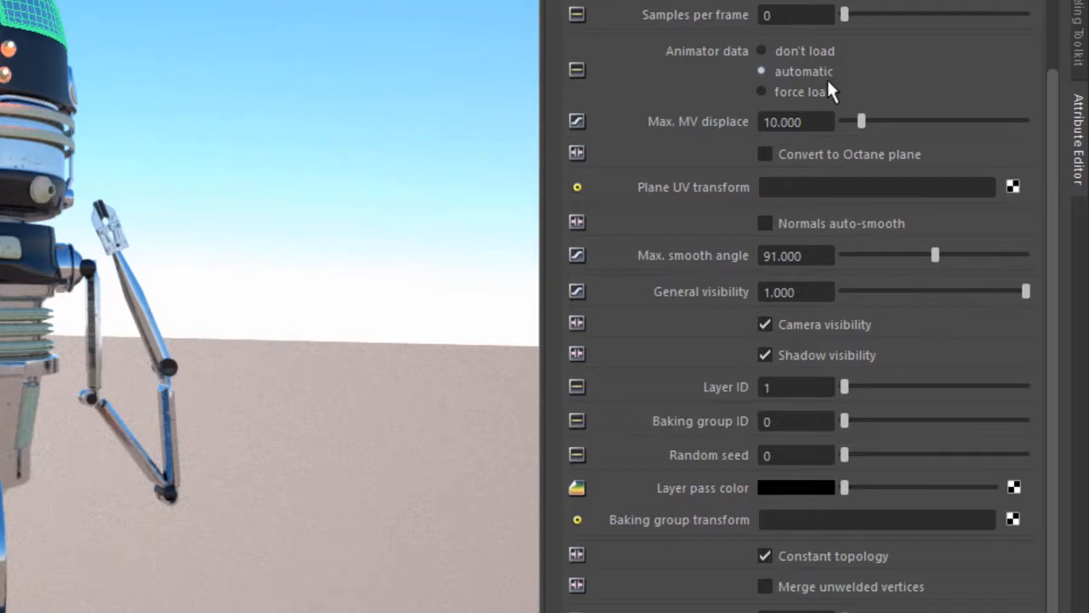
left_click(787, 91)
Step: Review the head cap's remaining Octane attributes, from the baking group ID down to the OpenSubD settings
scroll(666, 38, "down", 2)
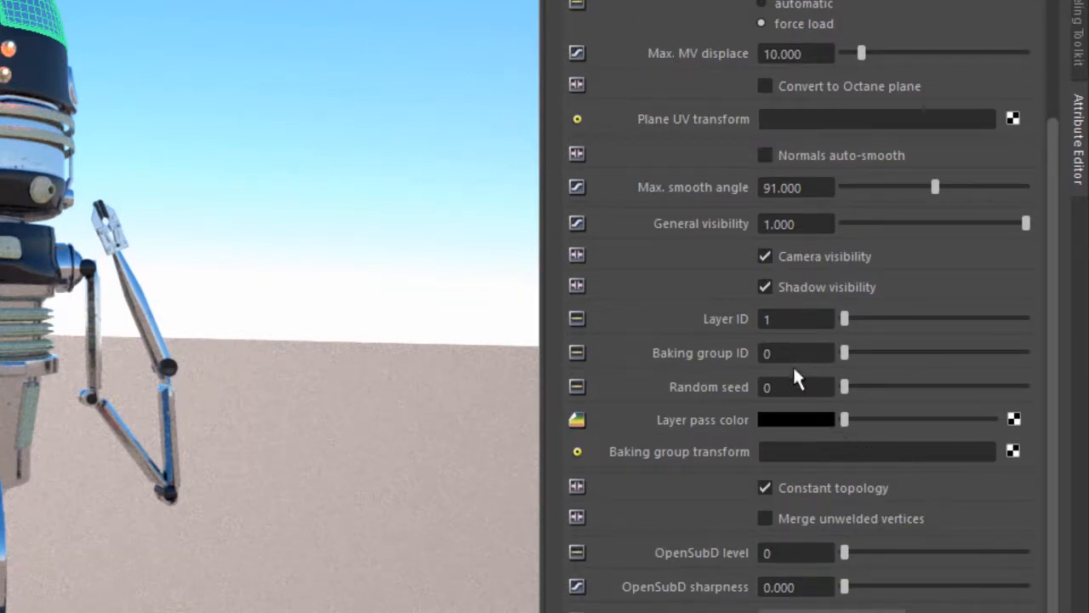
left_click_drag(796, 351, 727, 357)
scroll(962, 366, "down", 1)
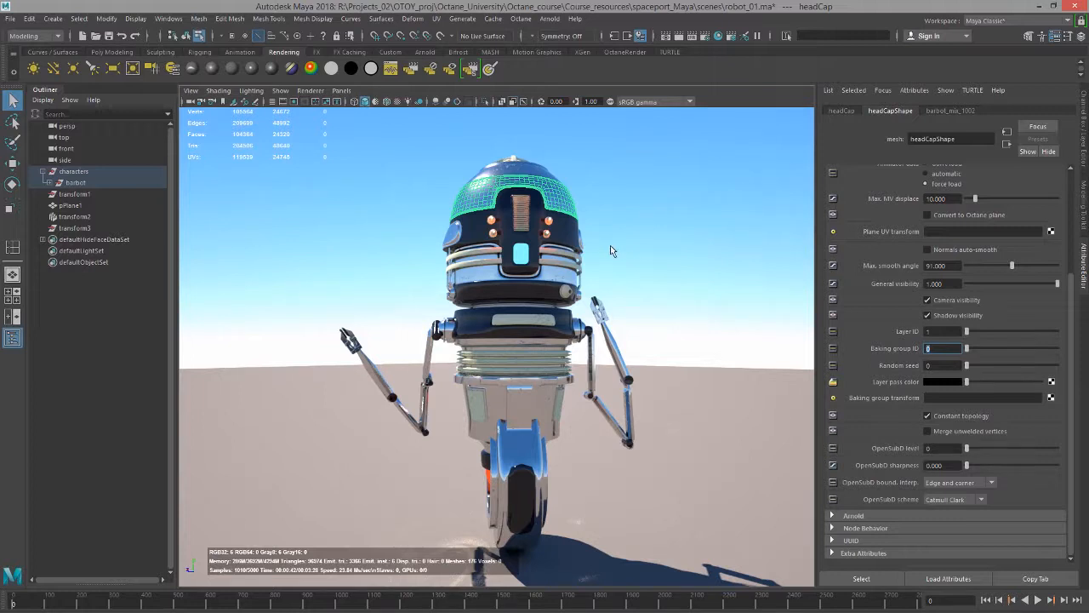
Step: Switch the viewport to Viewport 2.0 and show the hoverRing wheel mesh in smooth mesh preview
left_click(315, 92)
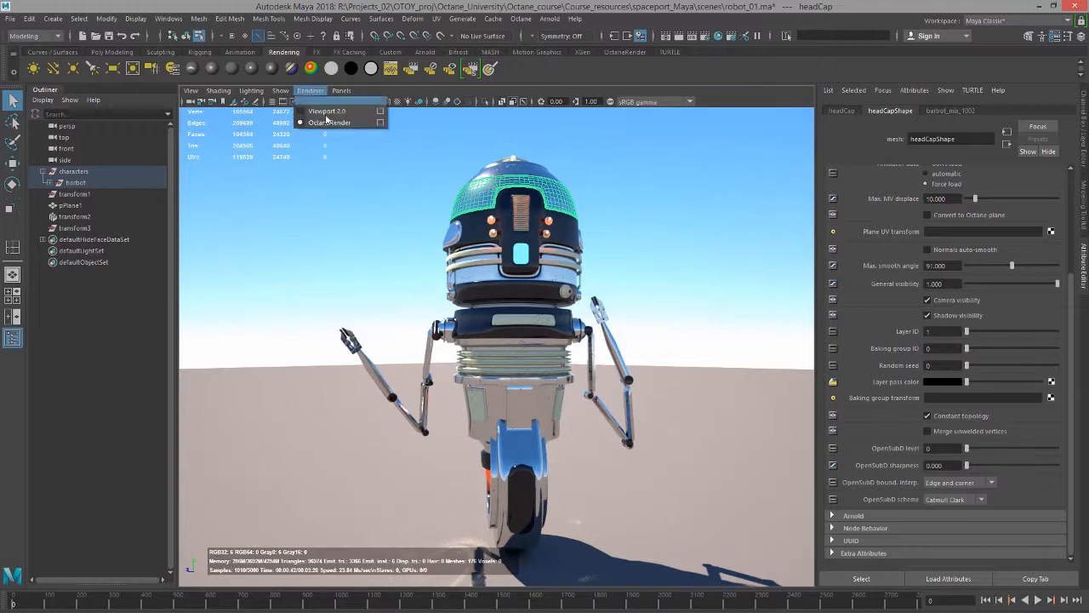
left_click(328, 121)
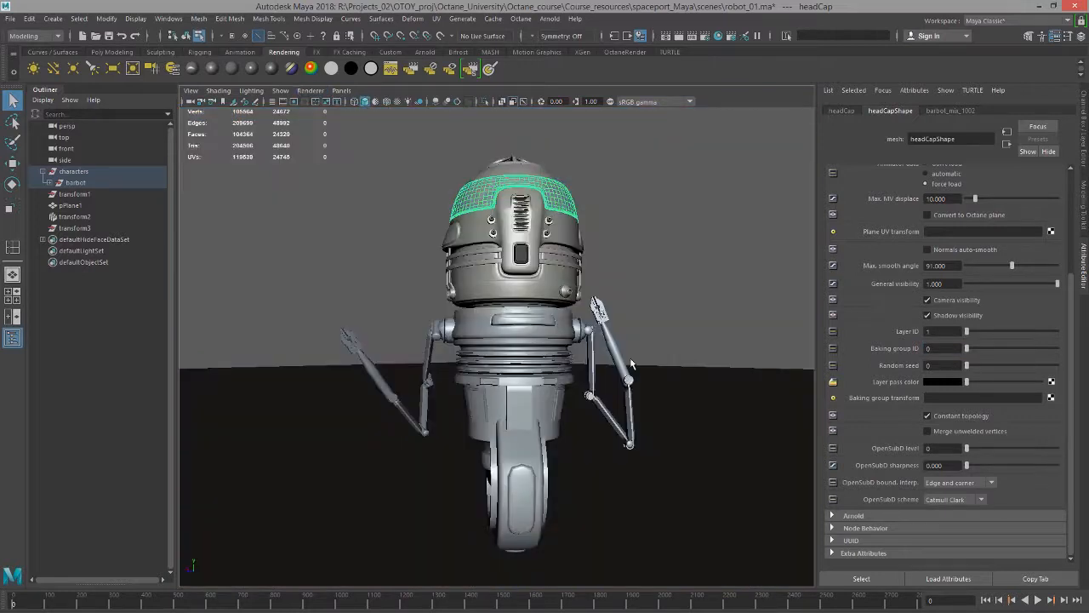
left_click(527, 429)
key("f")
right_click_drag(509, 319, 494, 376)
left_click_drag(576, 382, 561, 338, "alt")
right_click_drag(565, 342, 659, 379, "alt")
key("3")
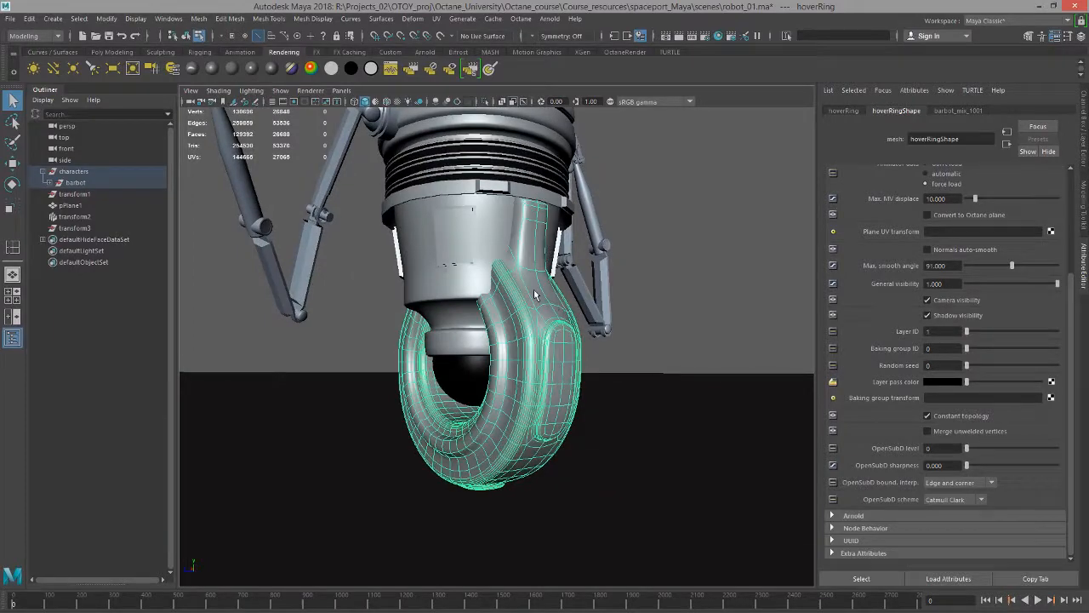
mouse_move(535, 294)
left_mouse_down("alt")
mouse_move(579, 297)
mouse_move(508, 305)
mouse_move(595, 298)
mouse_move(536, 300)
left_mouse_up("alt")
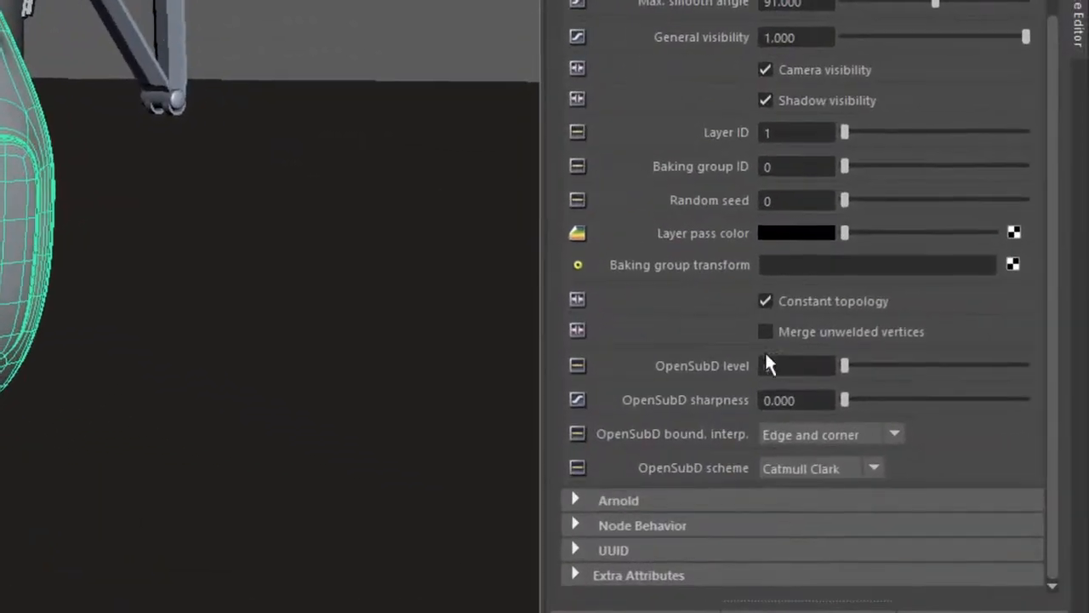
Step: Examine the hoverRing's OpenSubD level and scheme options, keeping the Catmull Clark scheme
left_click(929, 447)
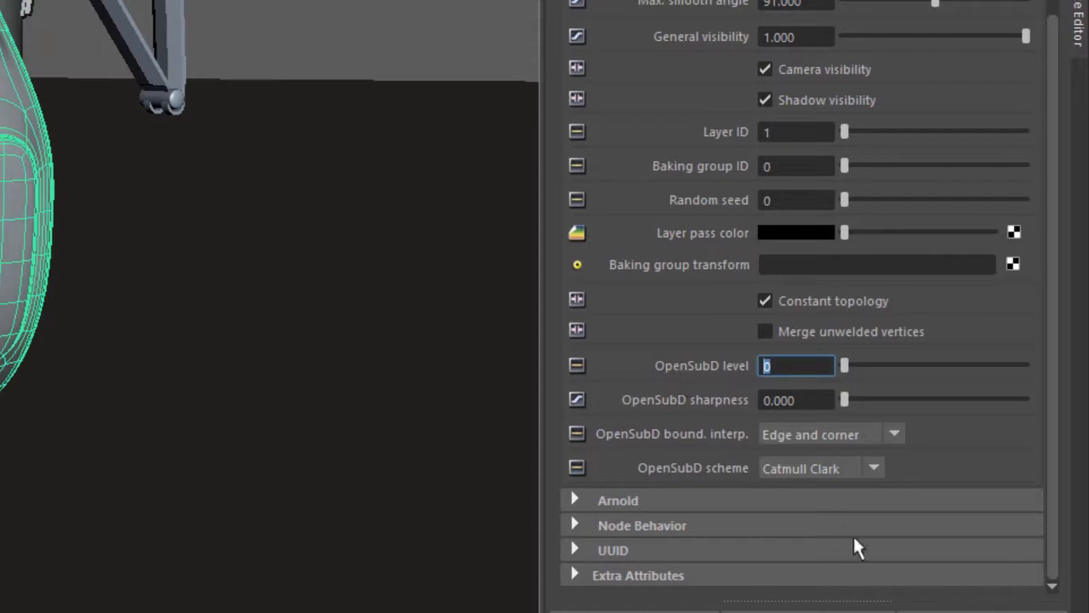
left_click(798, 468)
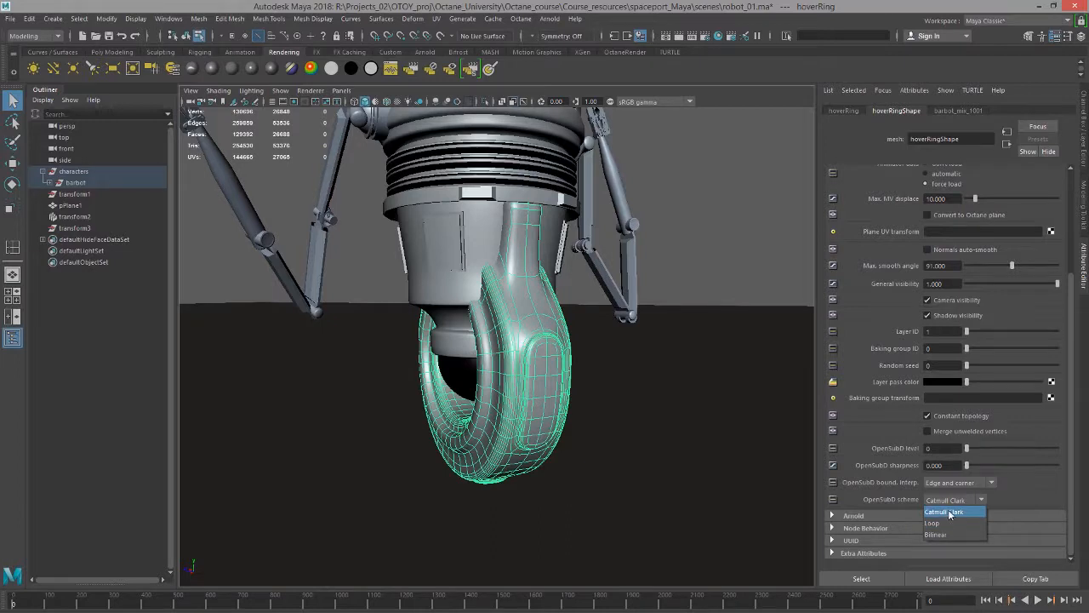
left_click(946, 512)
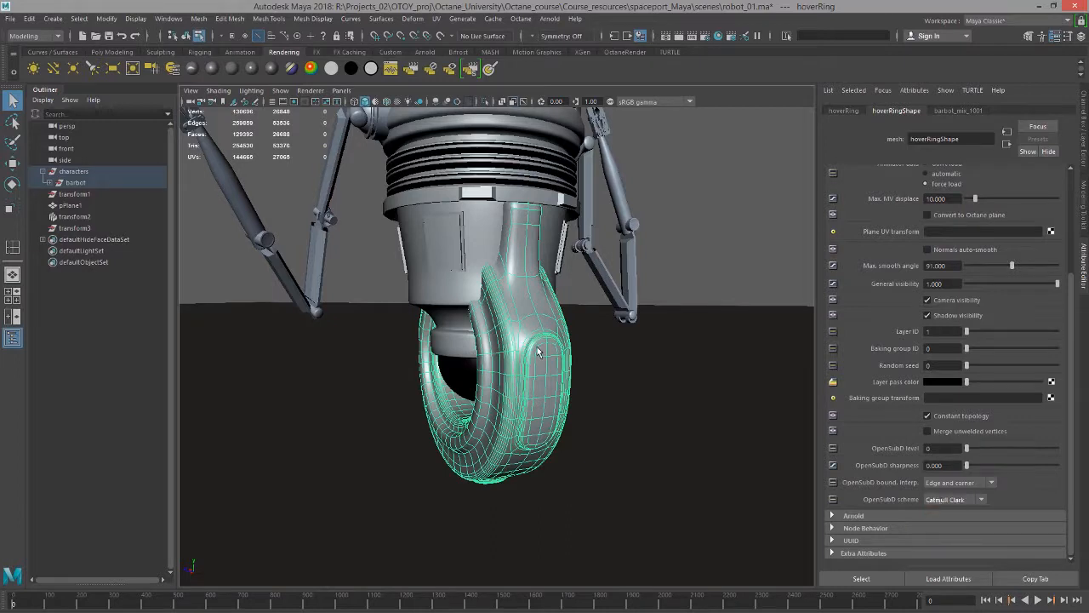
middle_click_drag(562, 292, 552, 319, "alt")
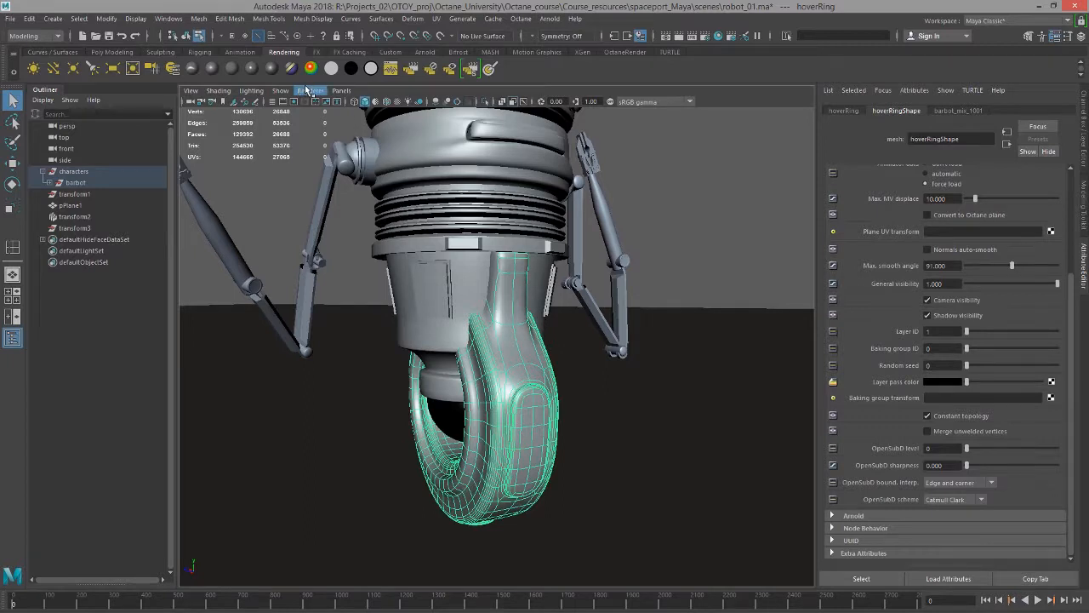
left_click(943, 448)
Step: Switch the viewport renderer back to OctaneRender and clear the mesh selection
left_click(310, 90)
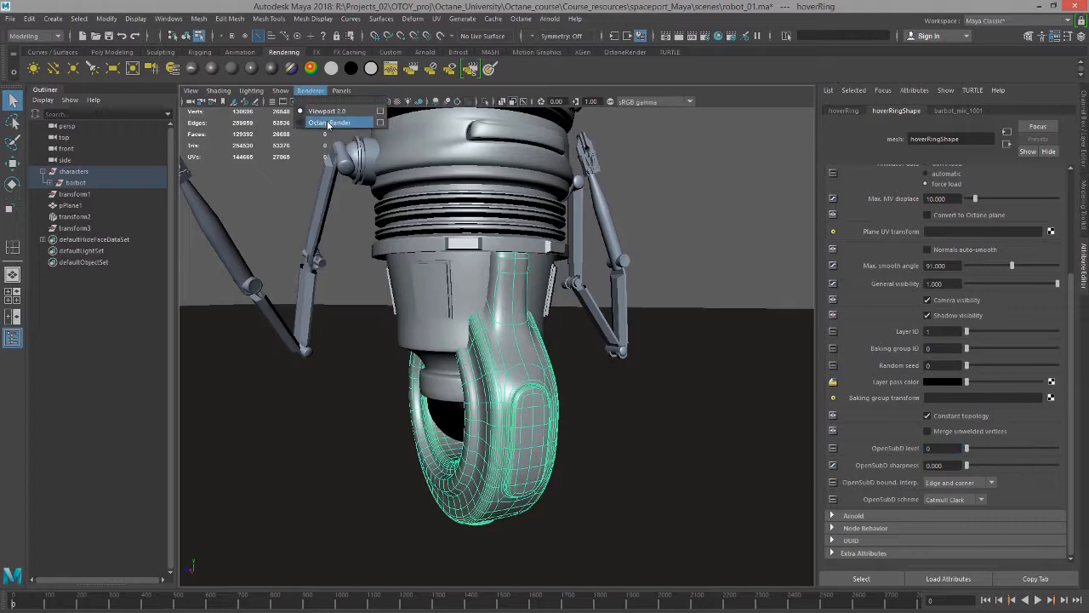
left_click(328, 123)
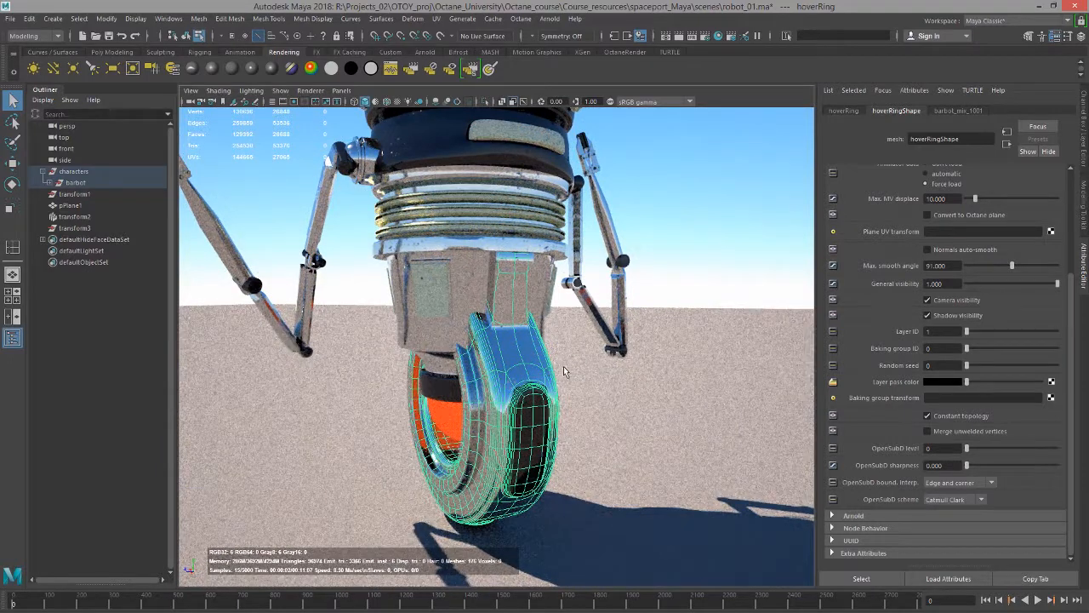
left_click(679, 270)
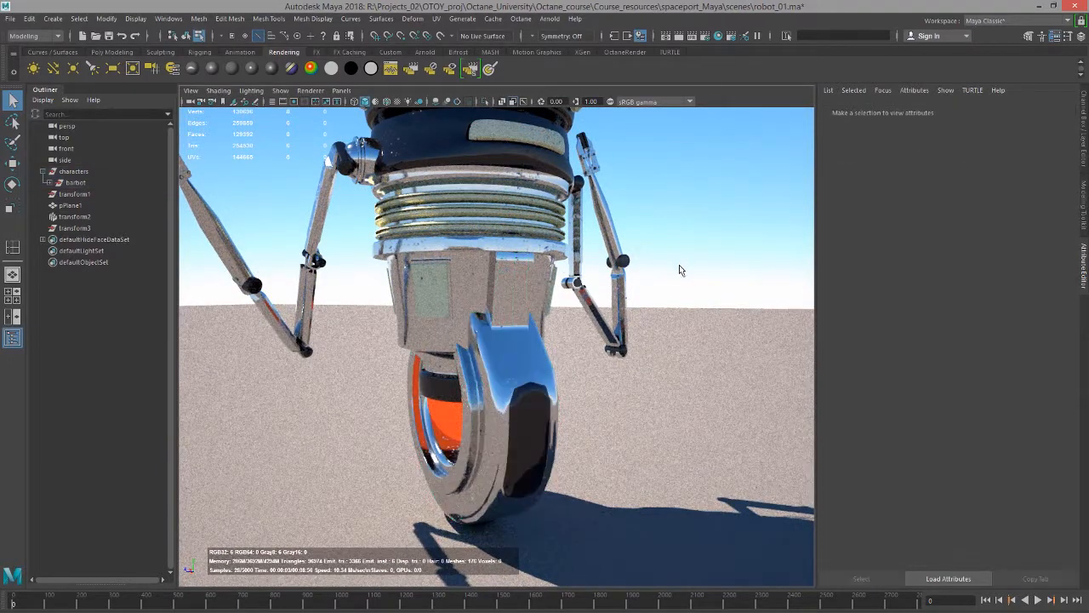
Step: Select the hoverRing mesh, set its OpenSubD level to 1, and deselect it
left_click(525, 374)
right_click(526, 382)
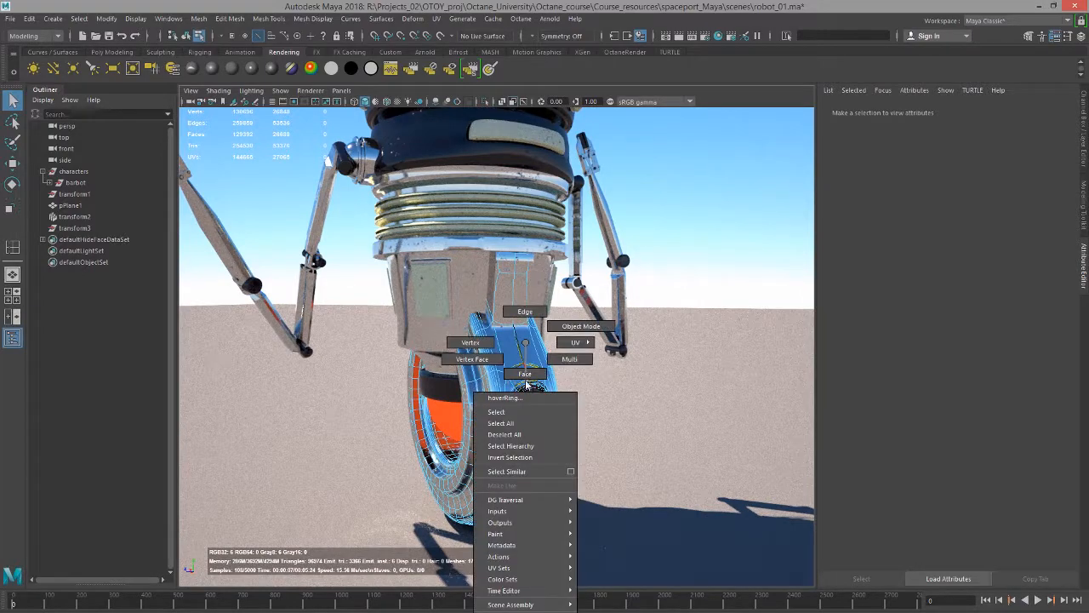
left_click(527, 413)
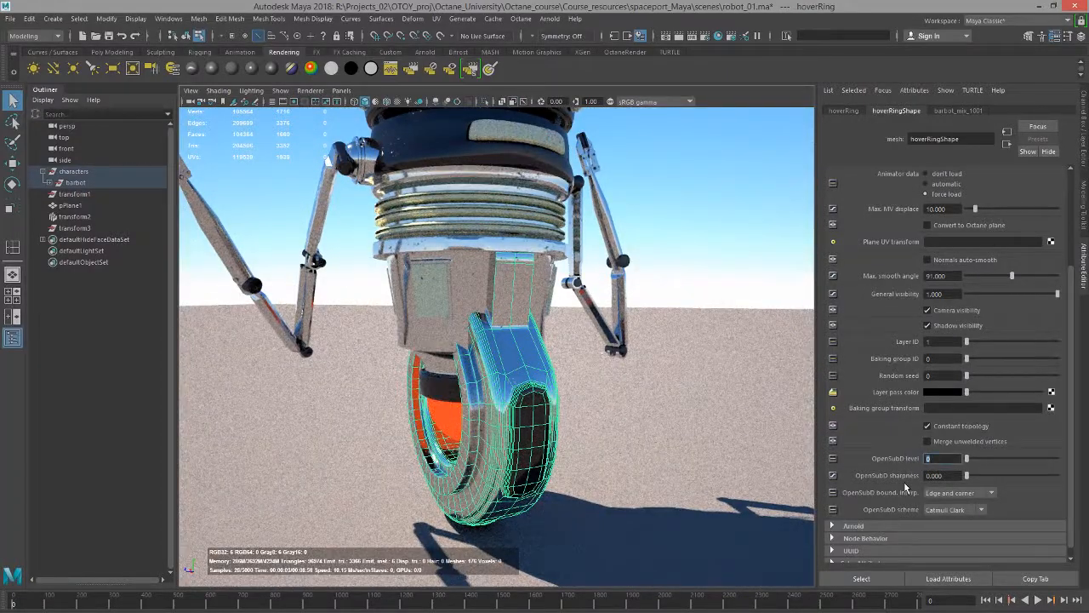
type("1")
key("Return")
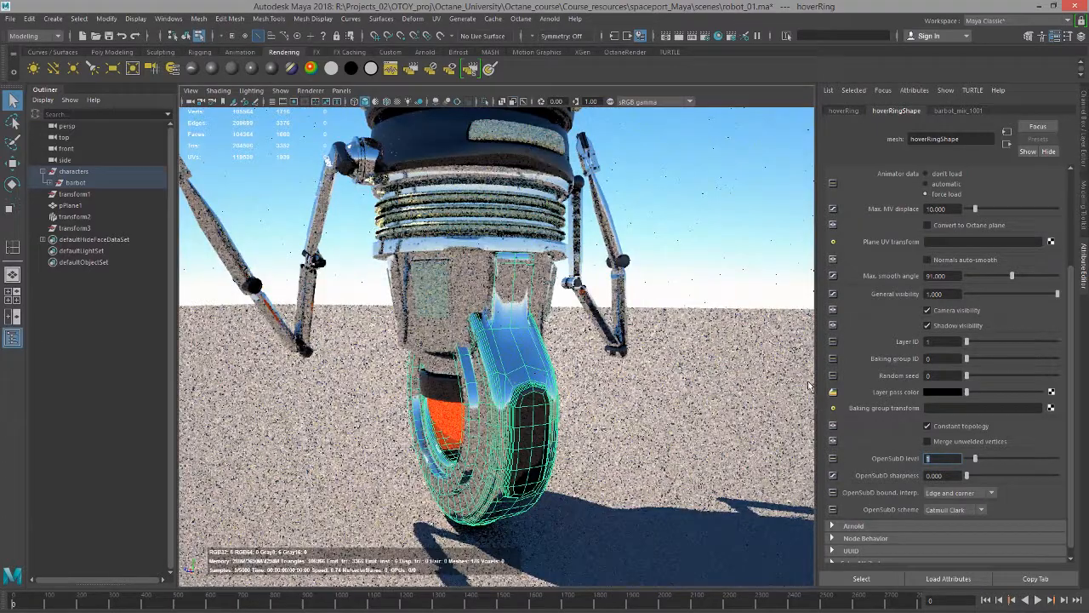
left_click(703, 297)
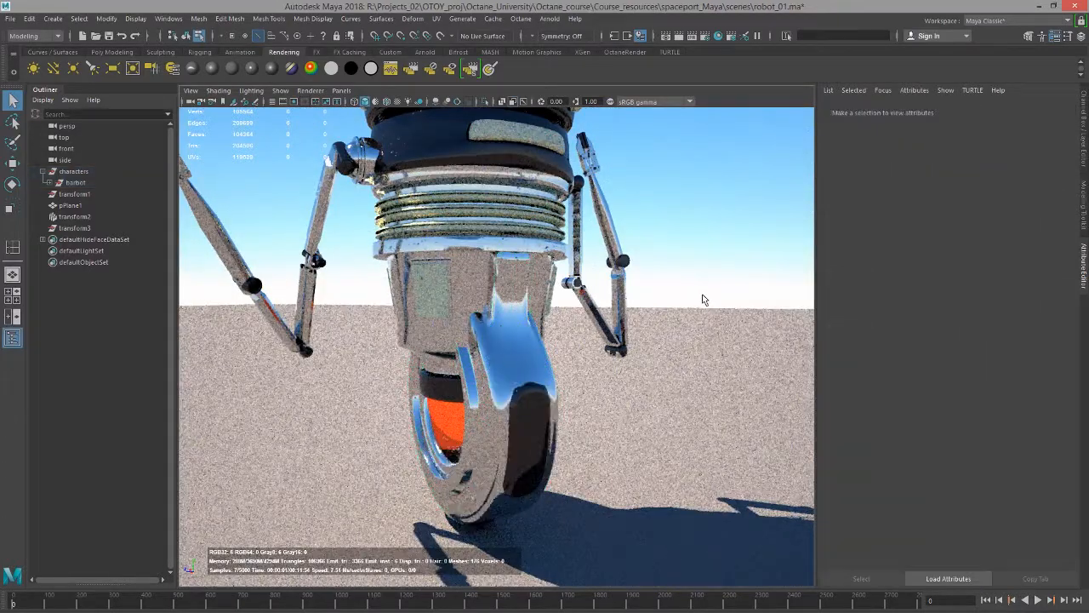
Step: Select the hoverRing mesh again and look over the whole robot in the Octane render
left_click(554, 400)
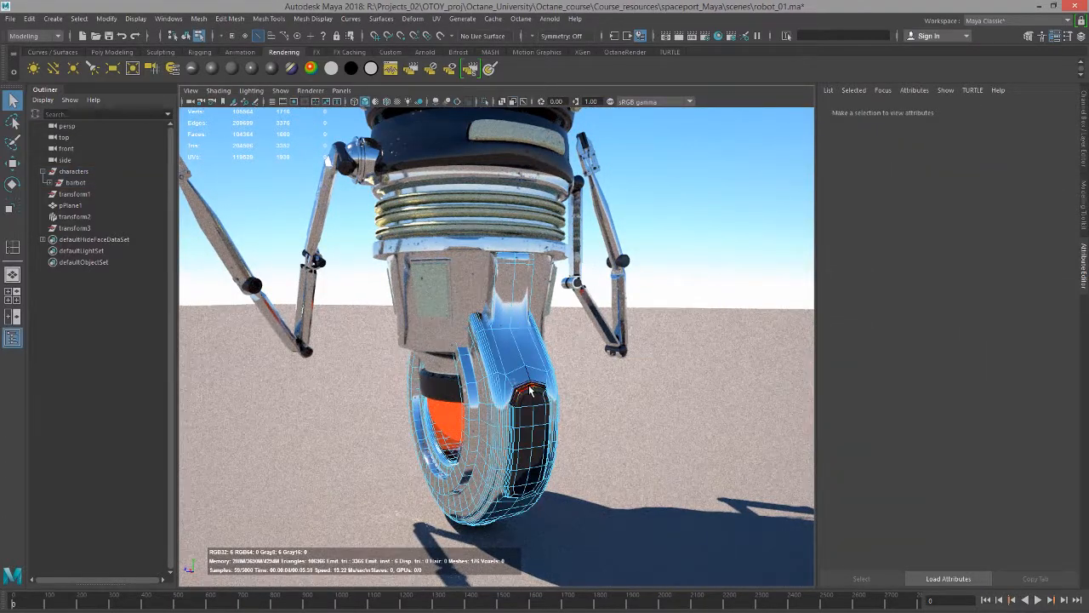
right_click_drag(529, 342, 532, 414)
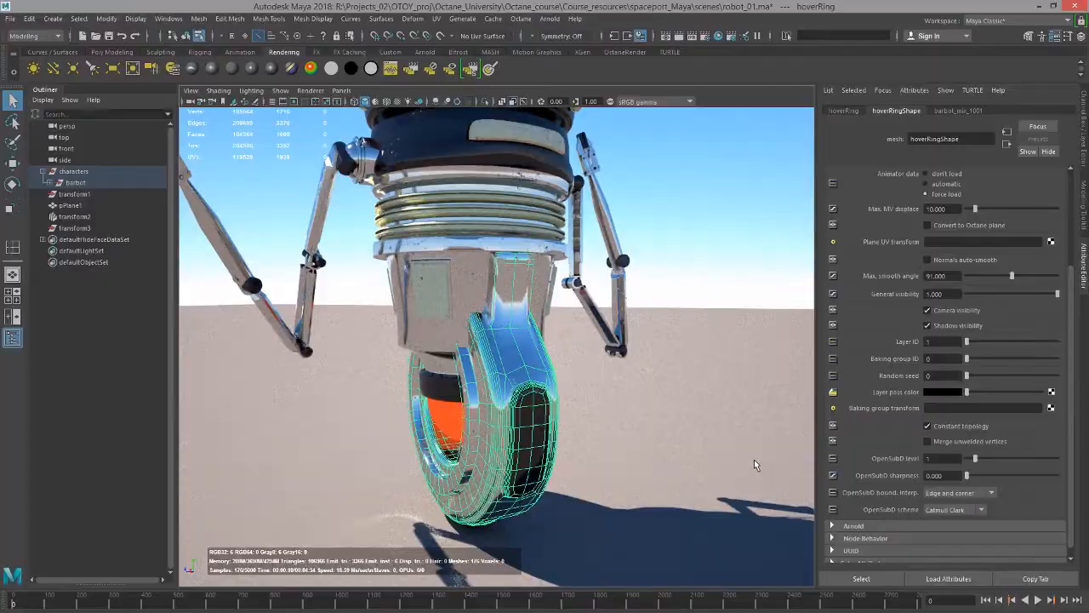
right_click_drag(754, 460, 696, 450, "alt")
left_click_drag(732, 456, 680, 459, "alt")
right_click_drag(716, 454, 667, 447, "alt")
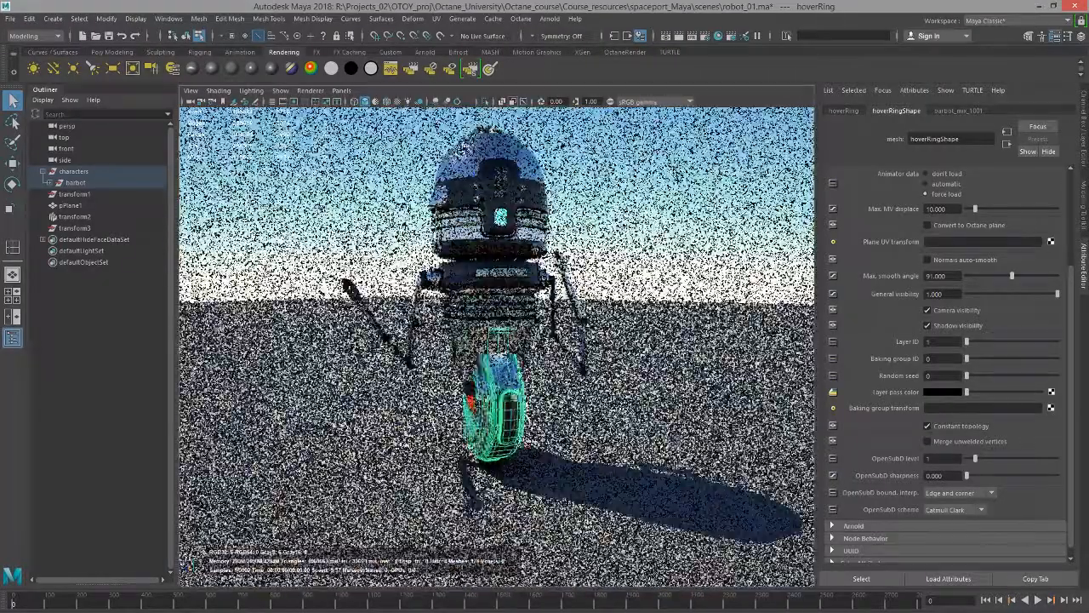
left_click_drag(667, 448, 679, 451, "alt")
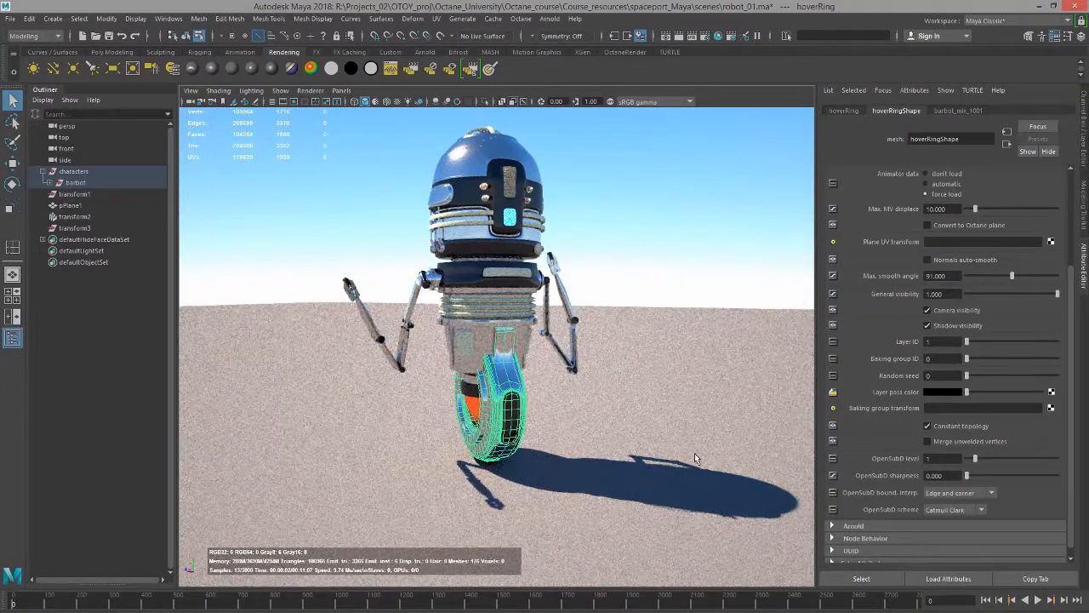